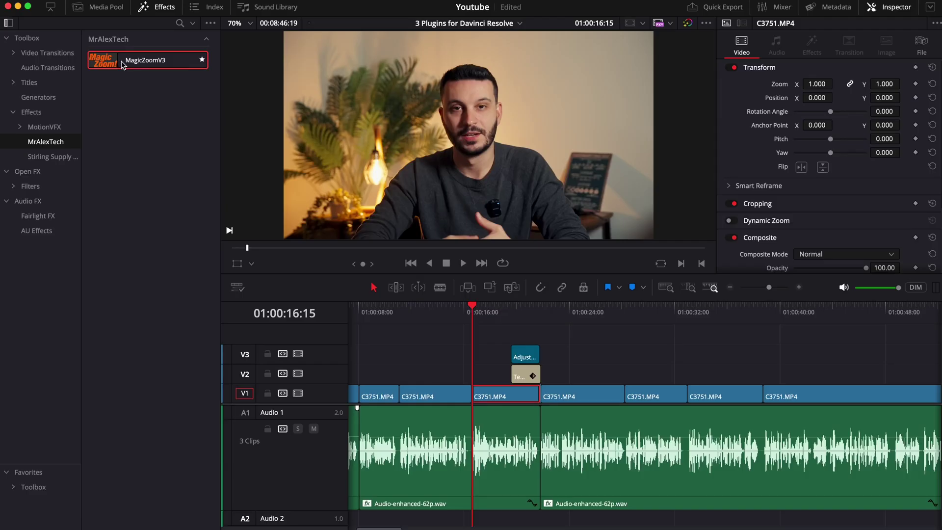
Apply MagicZoomV3 to the C3751.MP4 clip on V1 and the adjustment clip, then trim the adjustment clip's start
left_click_drag(147, 60, 439, 344)
left_click_drag(485, 394, 485, 394)
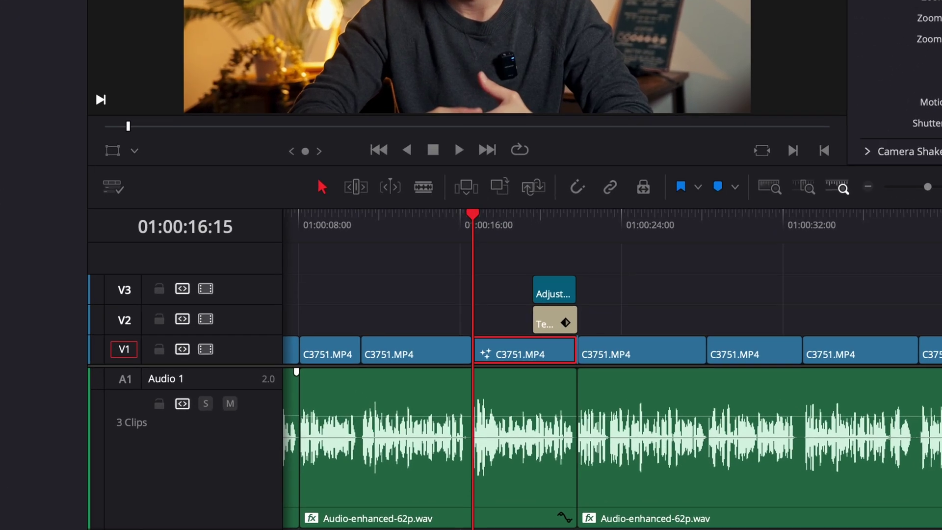
left_click_drag(316, 176, 543, 278)
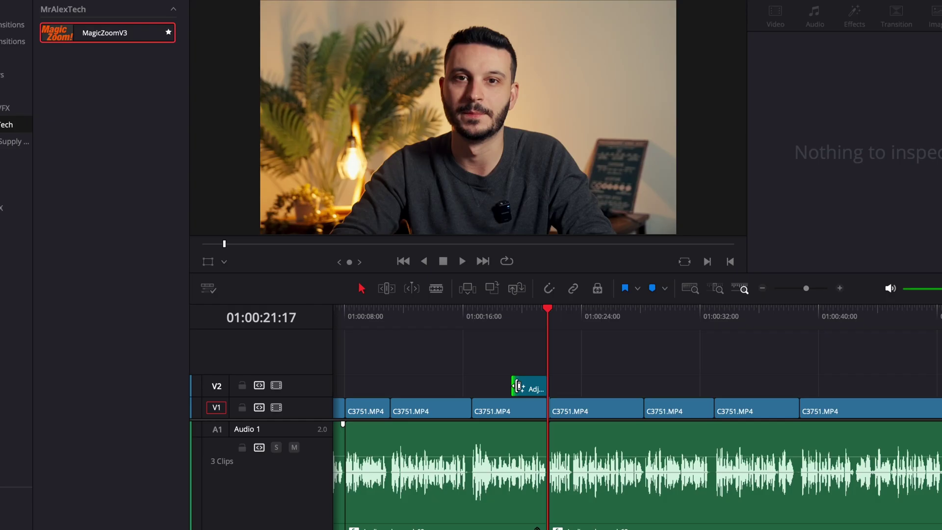
mouse_move(514, 386)
left_mouse_down()
mouse_move(486, 389)
mouse_move(524, 388)
left_mouse_up()
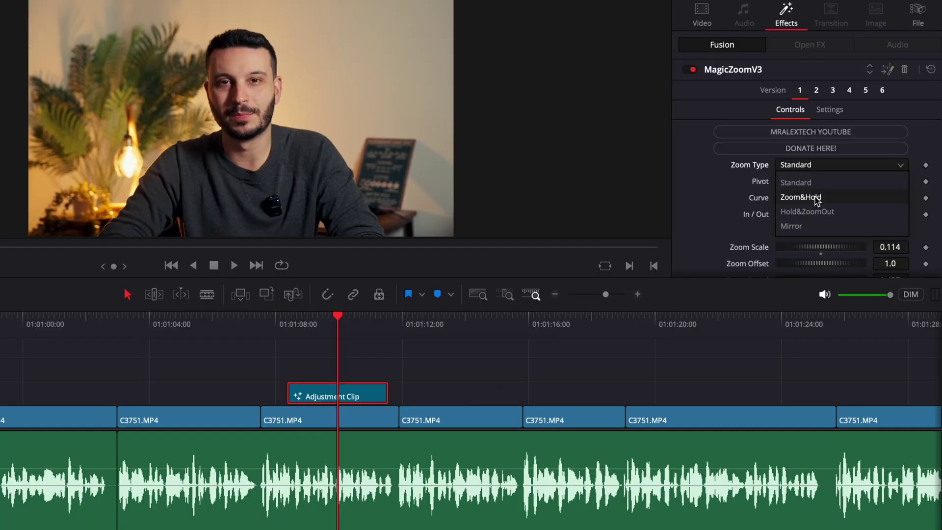
Try the Zoom&Hold and Hold&ZoomOut zoom types, then set the zoom type to Mirror
left_click(816, 198)
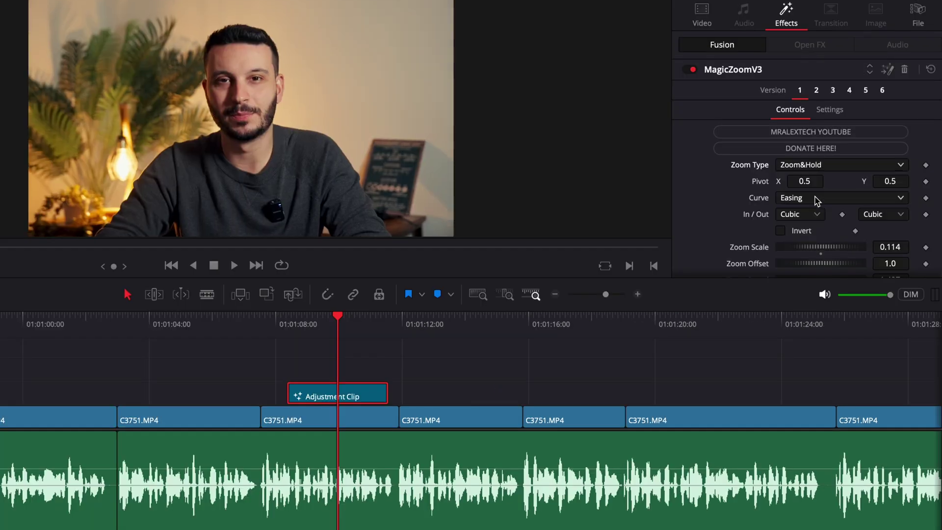
left_click(816, 170)
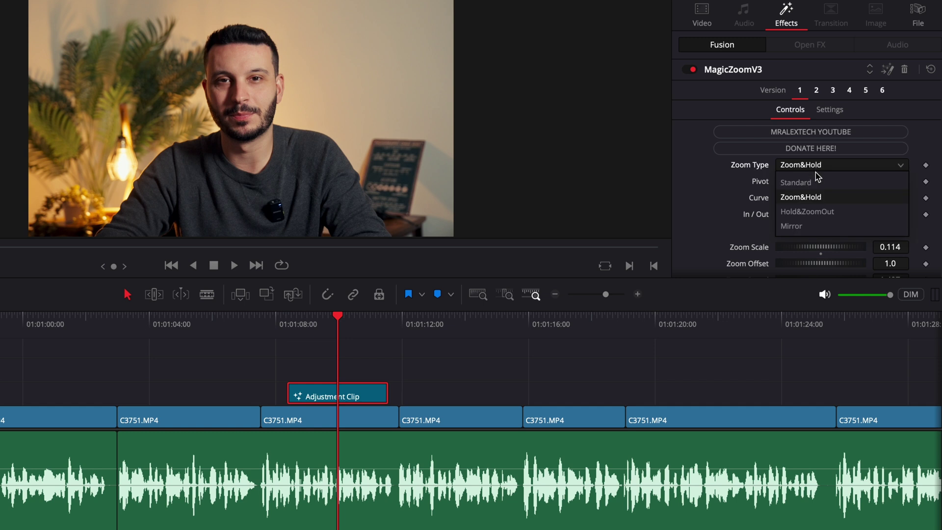
left_click(820, 212)
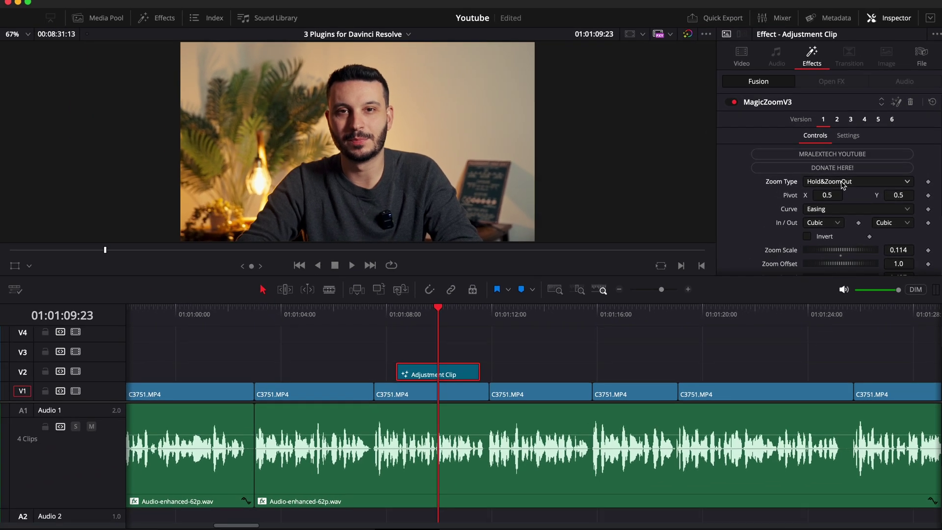
left_click(822, 166)
left_click(827, 233)
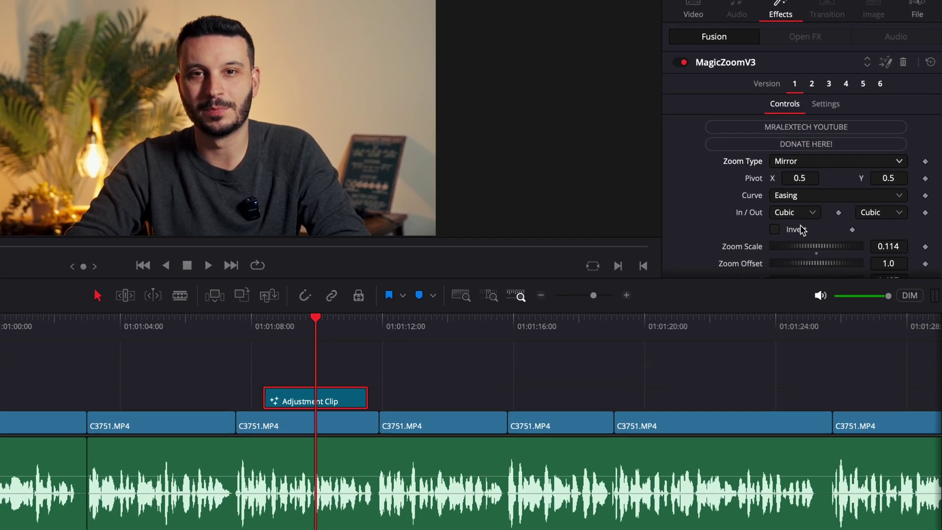
Try the Linear and Easing zoom curves, then set the curve to Custom
left_click(810, 196)
left_click(807, 197)
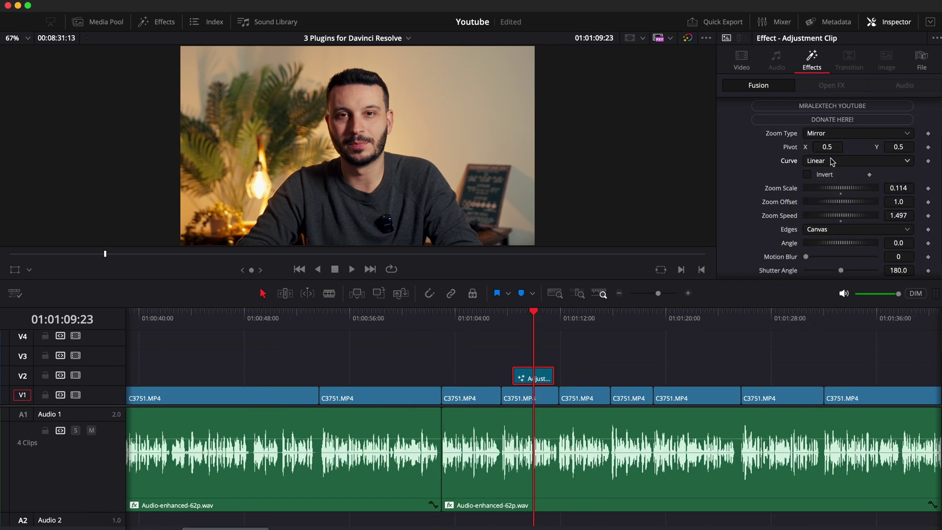
left_click(833, 162)
left_click(818, 188)
left_click(834, 162)
left_click(826, 201)
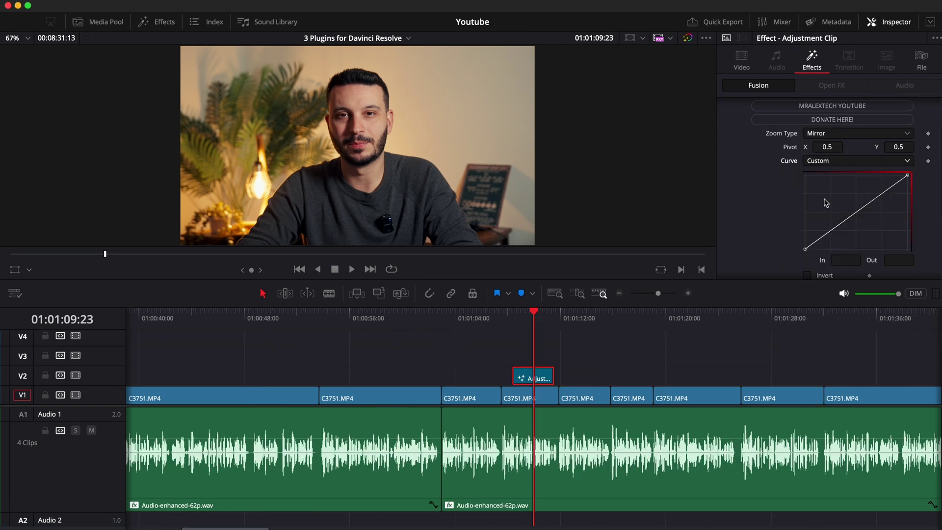
Expand the Camera Shake's Shake Levels settings
scroll(834, 225, "down", 10)
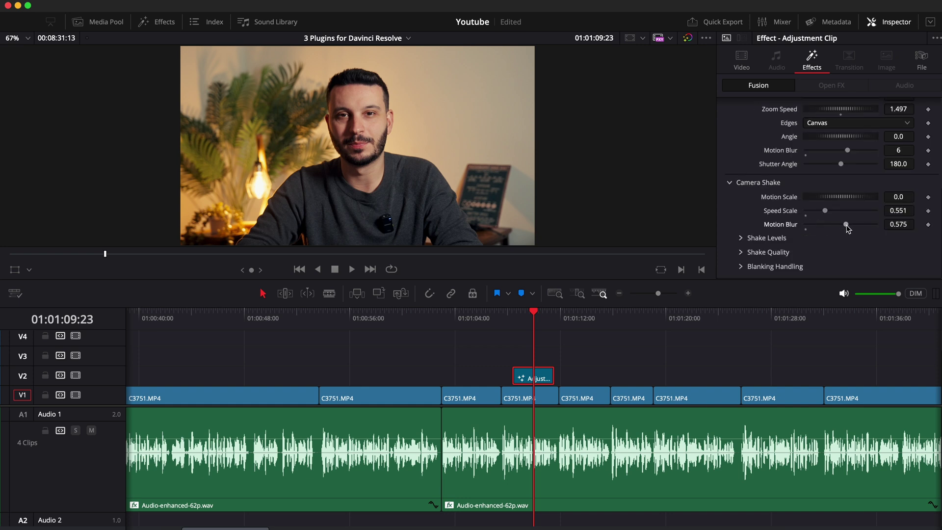
left_click(754, 239)
scroll(754, 239, "down", 3)
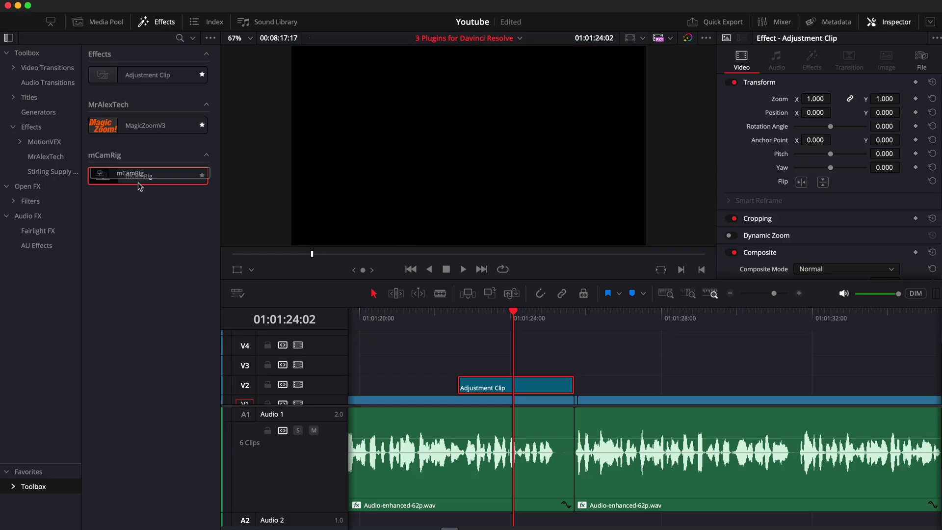
Apply mCamRig to the adjustment clip, set Zoom Pivot X to about 0.03 and Pan to 9.0
left_click_drag(139, 185, 508, 391)
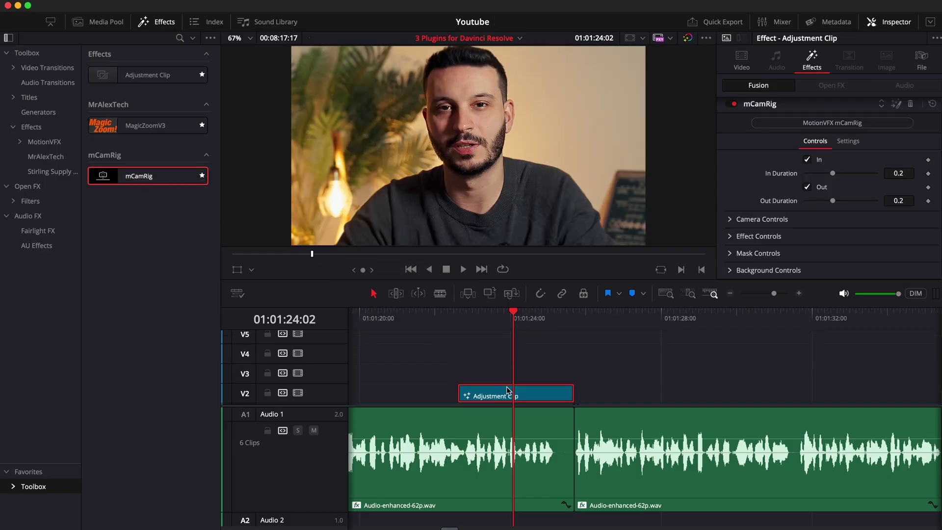
left_click(731, 220)
scroll(812, 235, "down", 3)
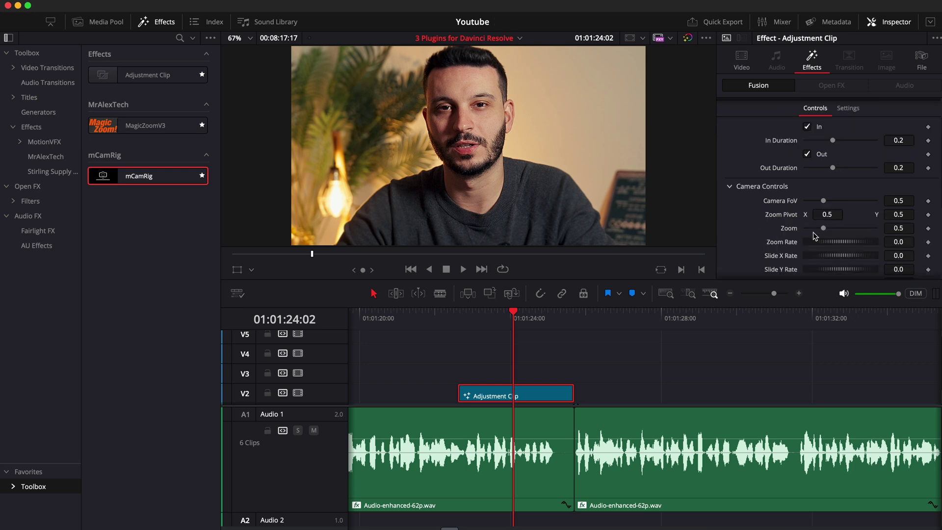
left_click_drag(829, 181, 805, 180)
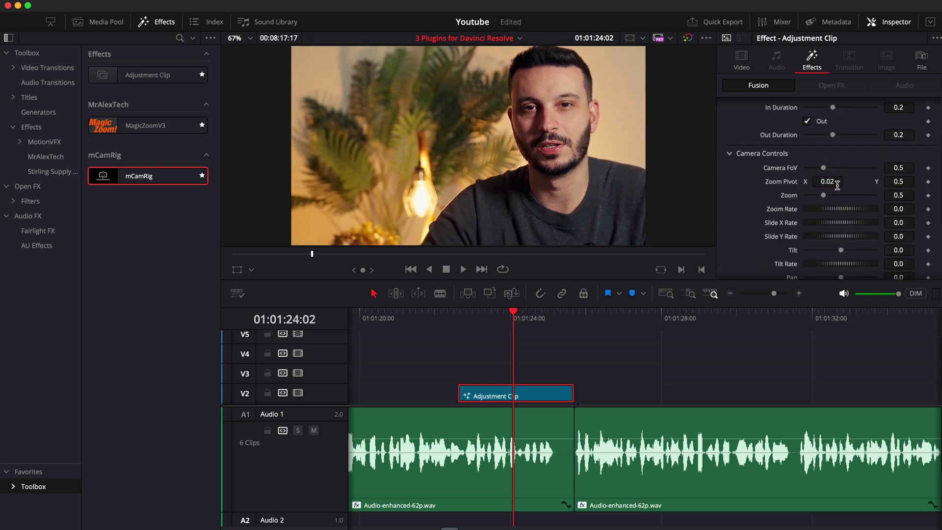
scroll(848, 235, "down", 2)
left_click_drag(842, 247, 844, 248)
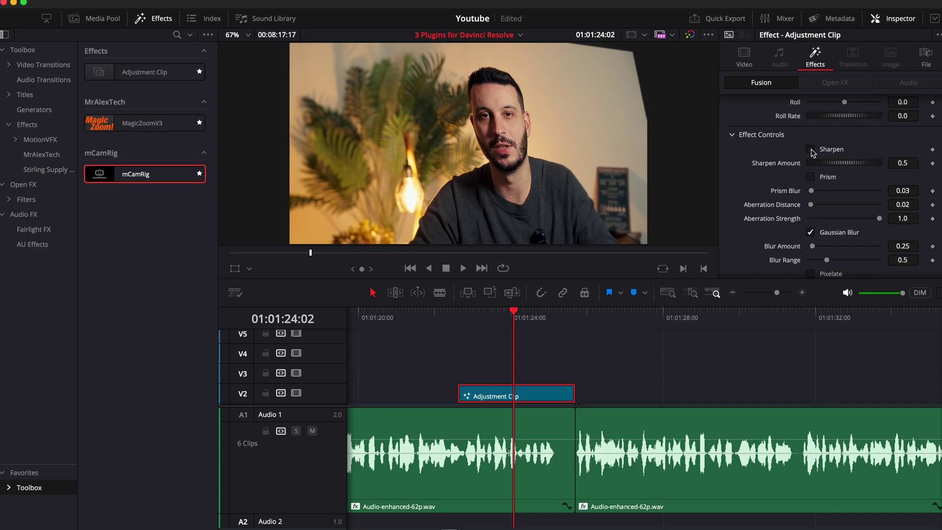
Turn the prism effect on and raise the Gaussian blur amount to 0.63
left_click(822, 175)
scroll(451, 176, "up", 3)
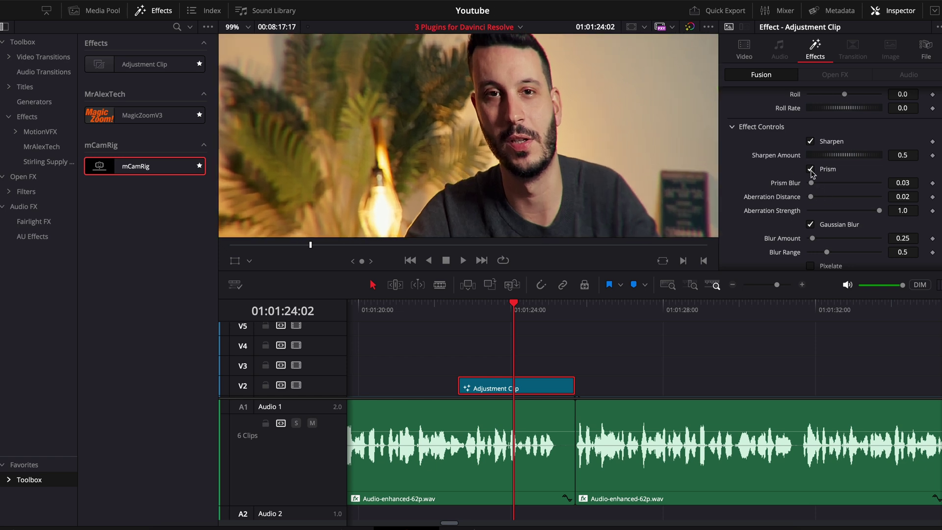
left_click(812, 172)
left_click(812, 173)
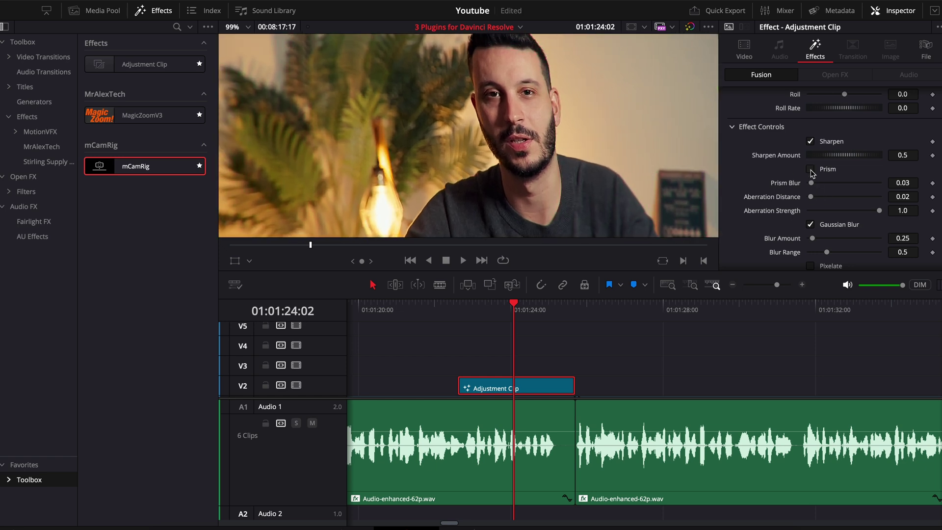
scroll(638, 147, "down", 2)
scroll(814, 196, "down", 2)
left_click_drag(812, 205, 827, 219)
scroll(815, 197, "down", 2)
Toggle pixelate and add a grid overlay at about 0.55 opacity
left_click(810, 183)
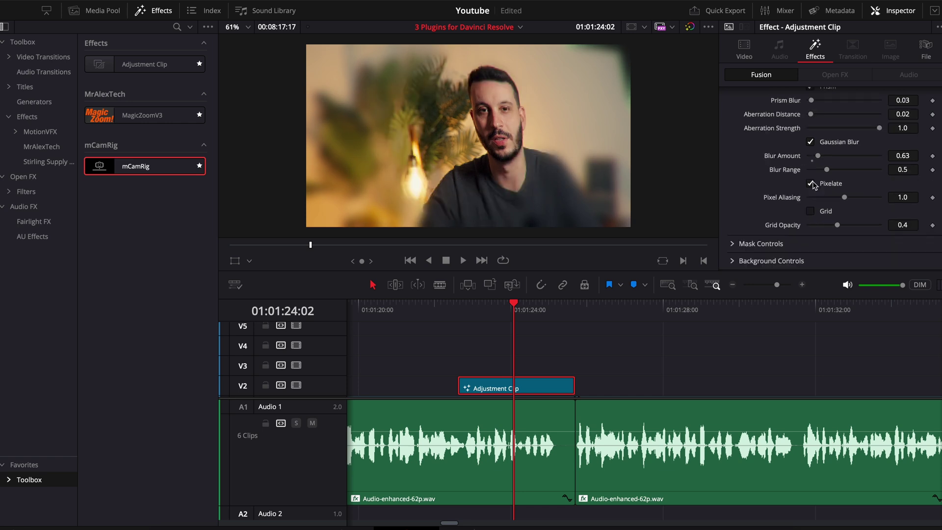
left_click(811, 211)
mouse_move(838, 226)
left_mouse_down()
mouse_move(855, 225)
mouse_move(835, 227)
left_mouse_up()
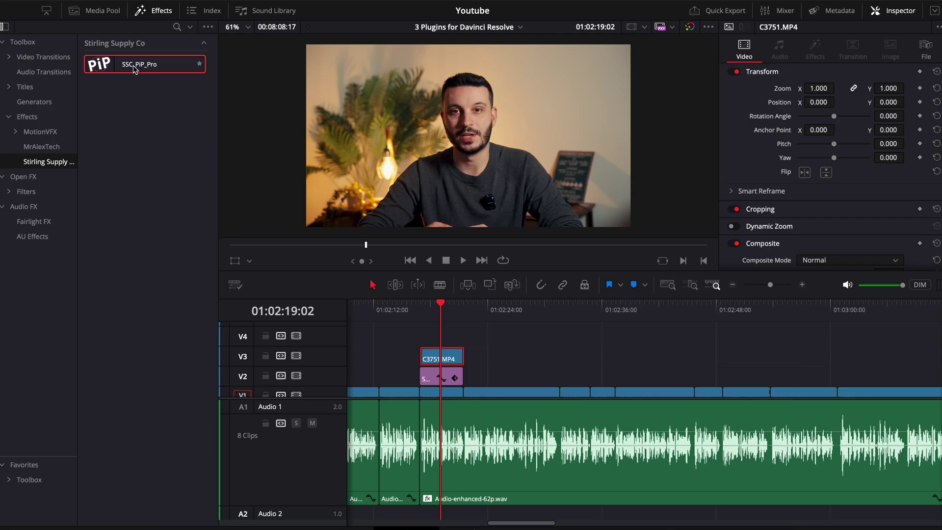
Apply SSC_PiP_Pro and cycle the mask shape through star, circle, rounded square and six-sided nGon
left_click_drag(142, 63, 442, 367)
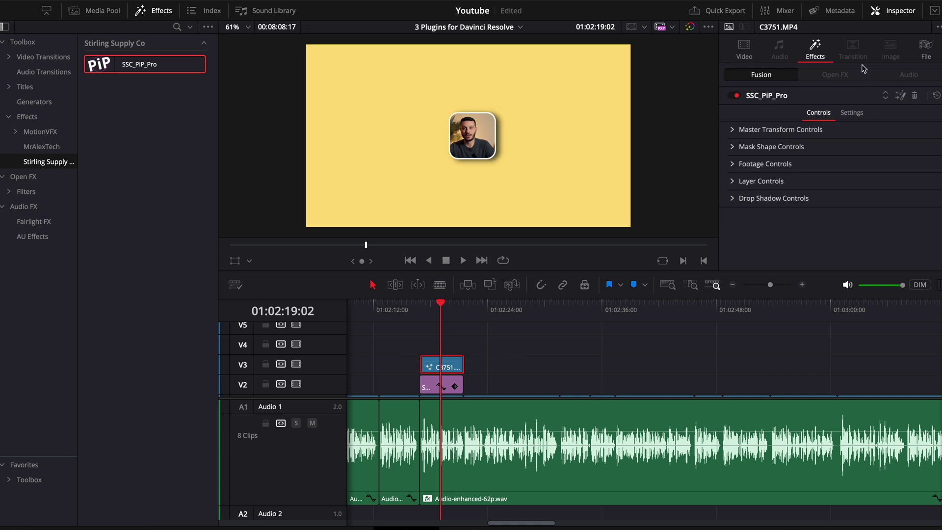
left_click(736, 147)
left_click(835, 161)
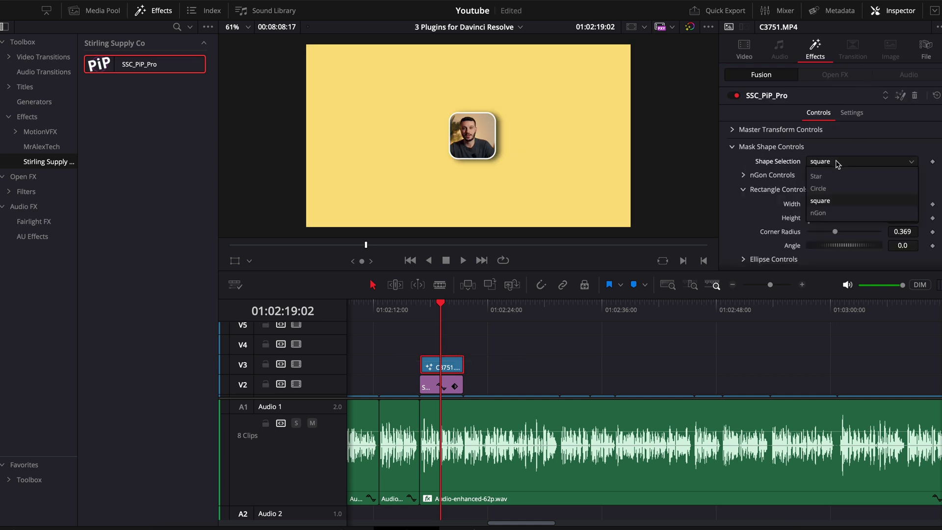
left_click(835, 177)
left_click(835, 162)
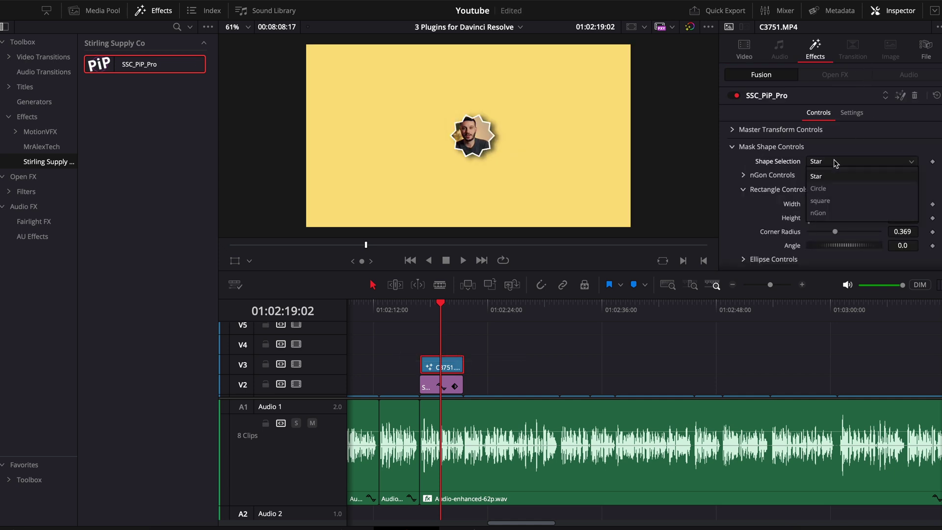
left_click(831, 189)
left_click(829, 170)
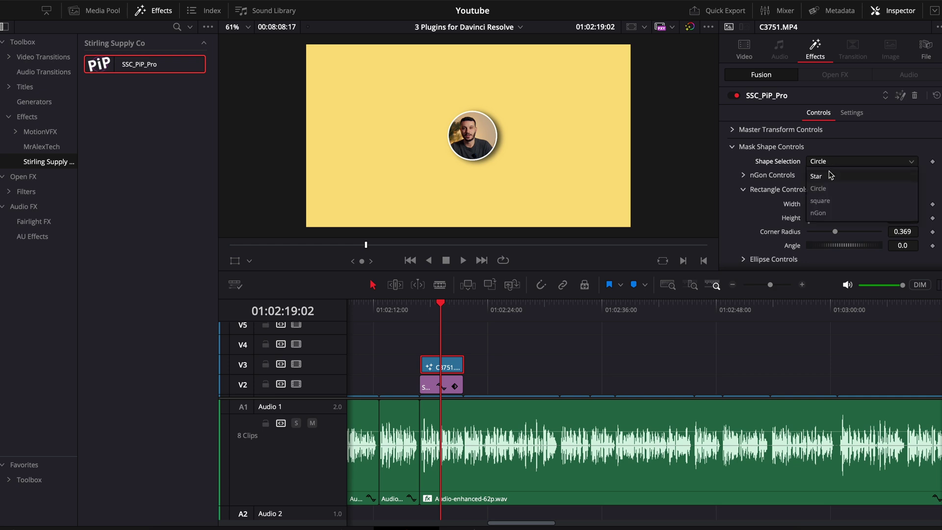
left_click(829, 201)
left_click(829, 163)
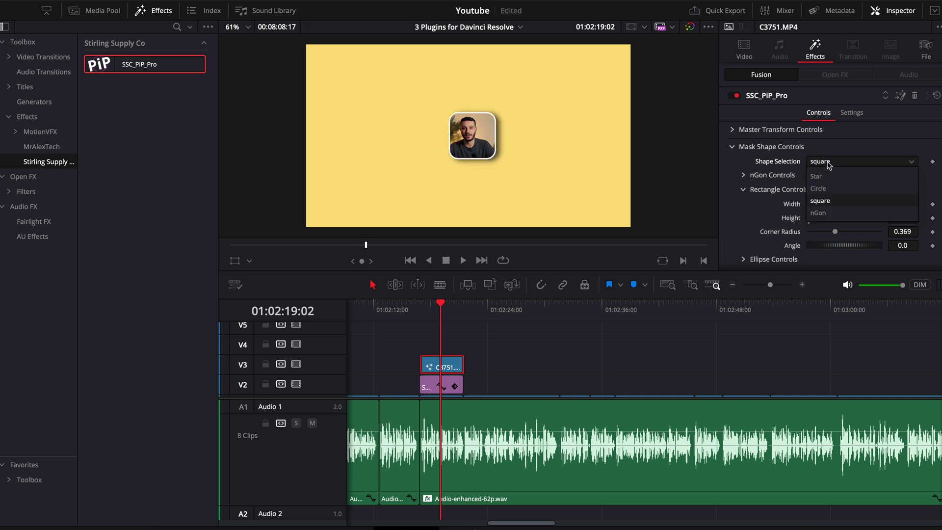
left_click(829, 212)
left_click_drag(830, 191, 822, 192)
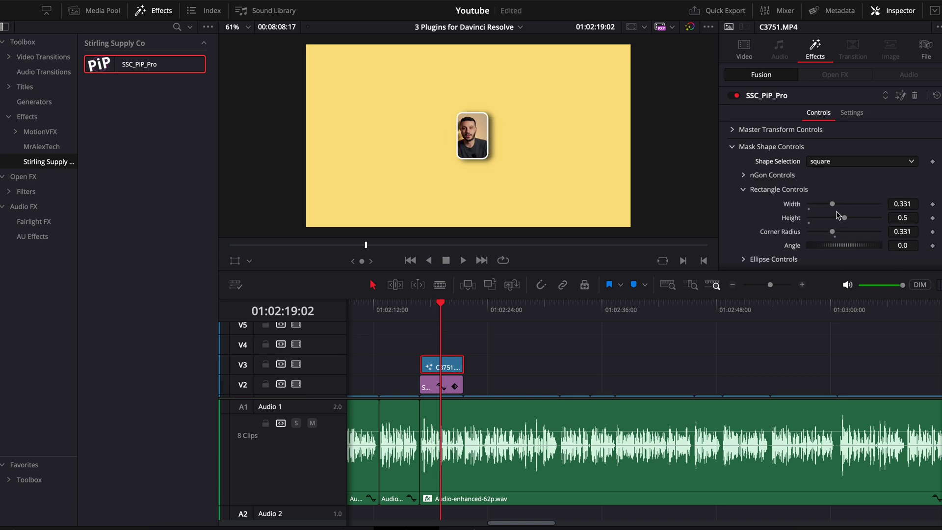
Widen the inset to 0.89 and shift the footage's X and Y position inside it
left_click_drag(834, 207, 874, 210)
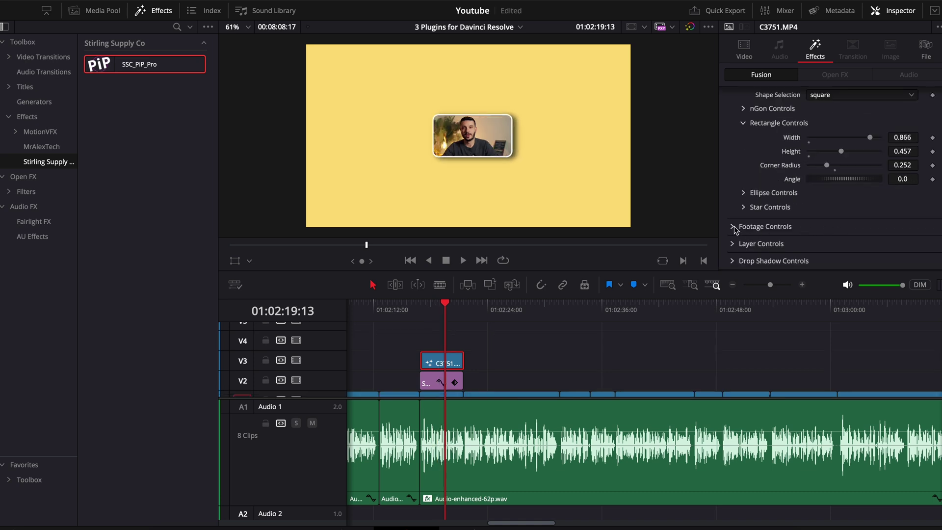
left_click(734, 228)
scroll(825, 228, "down", 3)
mouse_move(829, 182)
left_mouse_down()
mouse_move(849, 182)
mouse_move(828, 180)
left_mouse_up()
left_click_drag(910, 185, 894, 186)
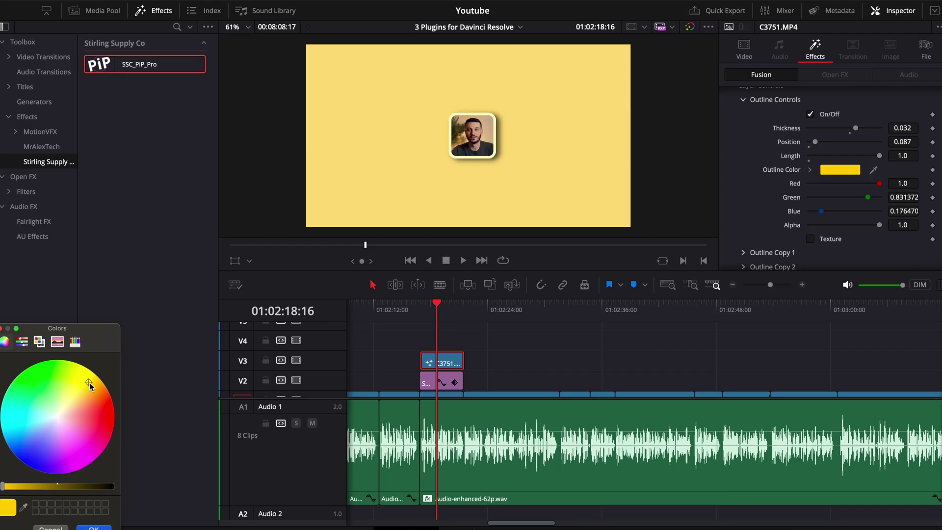
Make the inset's outline colour magenta and set the drop shadow angle to -8.0
left_click_drag(89, 382, 101, 415)
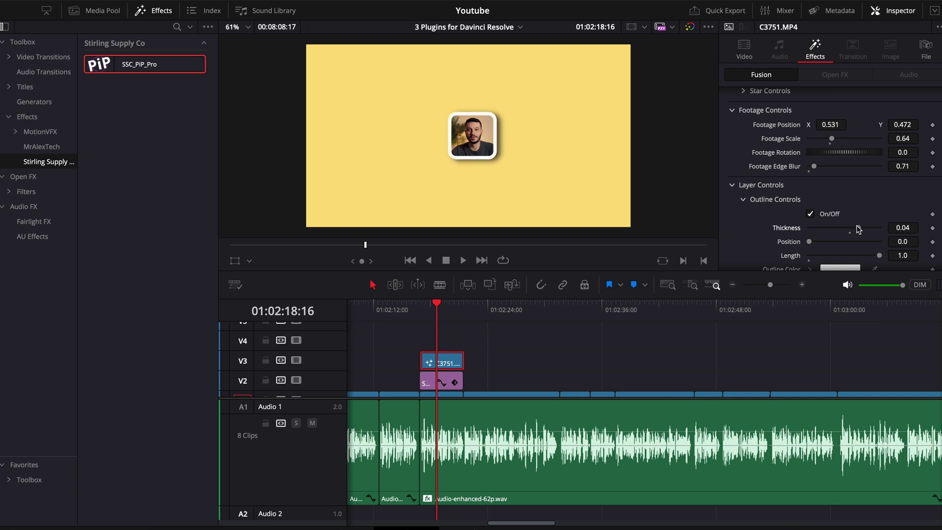
scroll(811, 230, "down", 5)
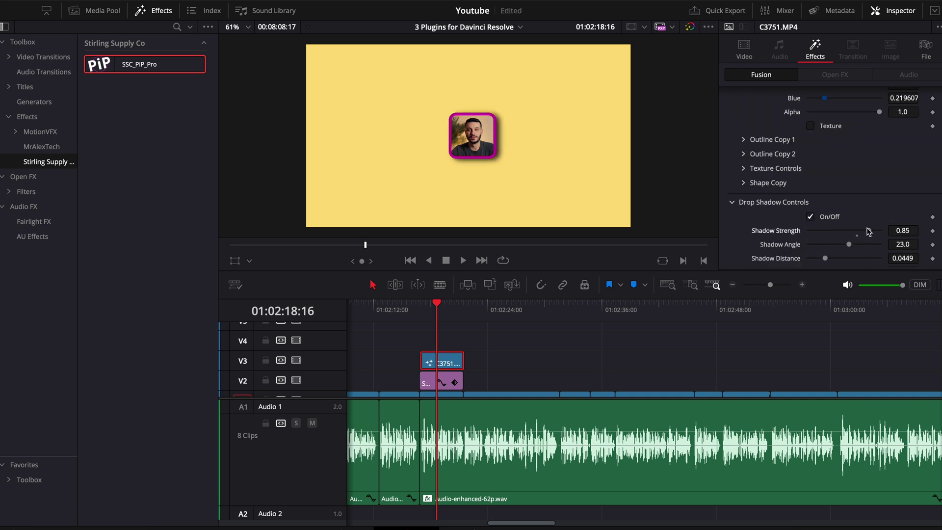
mouse_move(847, 244)
left_mouse_down()
mouse_move(834, 244)
mouse_move(844, 248)
left_mouse_up()
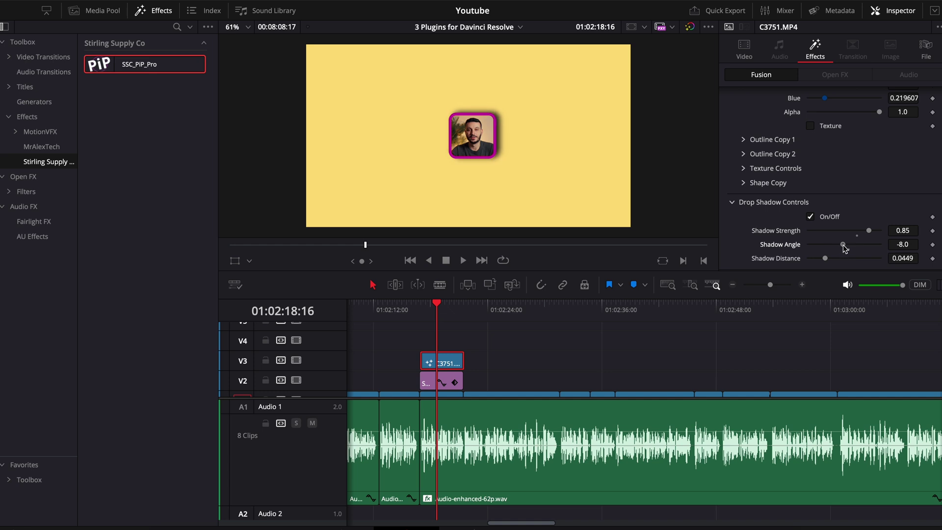